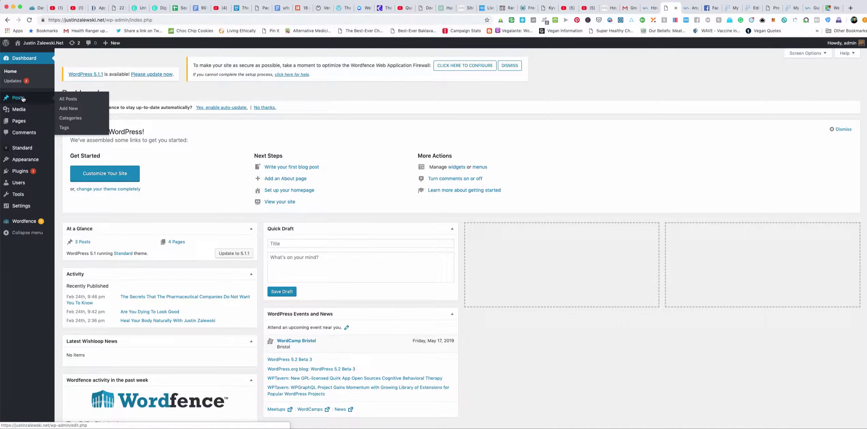
Step: Create a new post through Posts > Add New and title it 'Your Blog Post Title'
{"action": "mouse_move", "coordinate": [18, 173]}
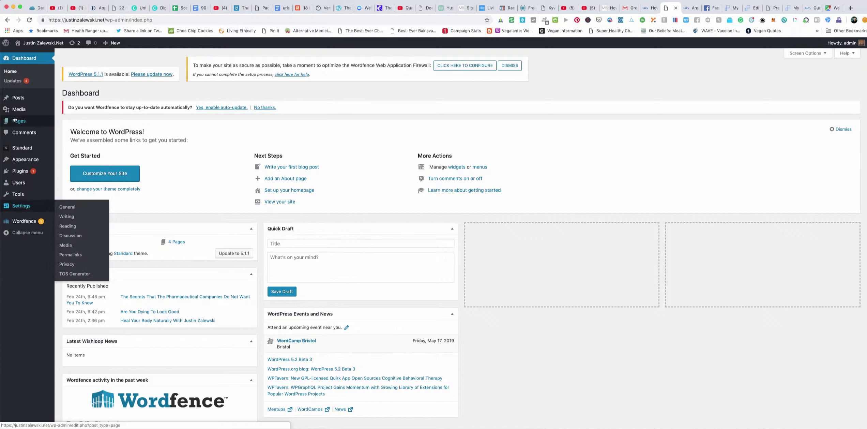
{"action": "mouse_move", "coordinate": [18, 100]}
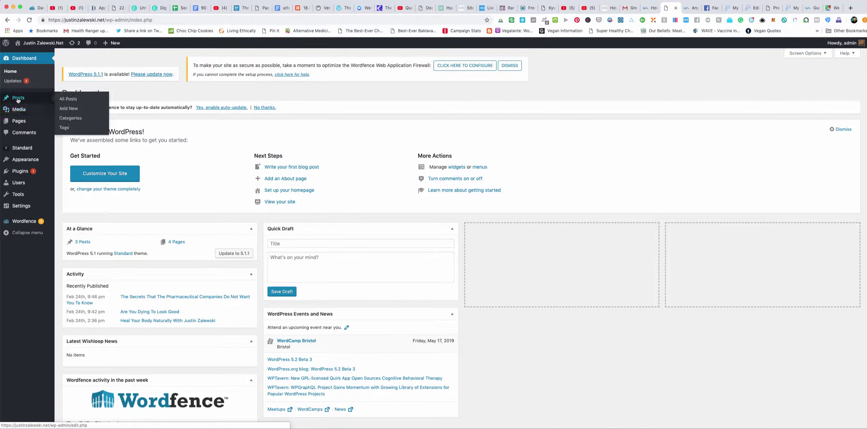
{"action": "left_click", "coordinate": [70, 108]}
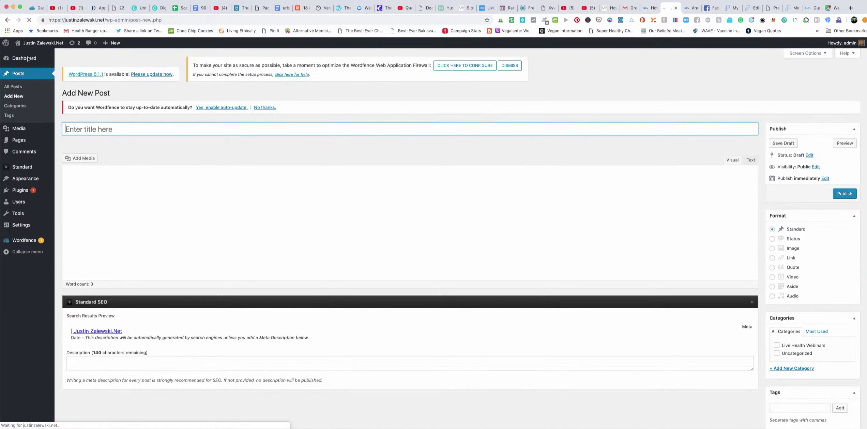
{"action": "mouse_move", "coordinate": [22, 60]}
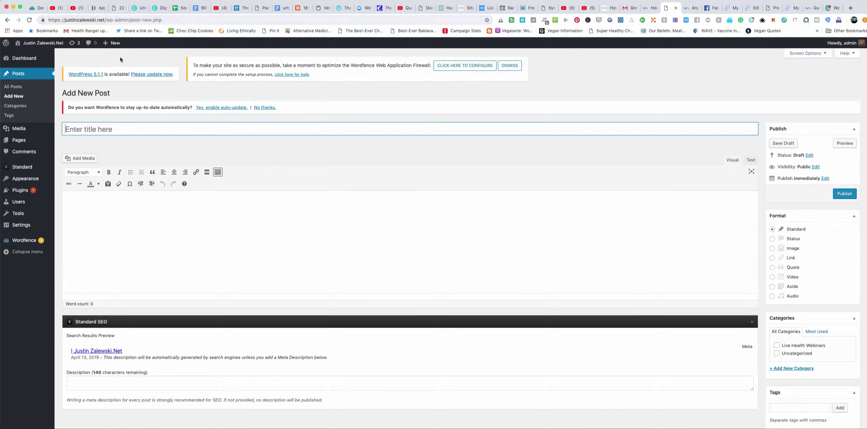
{"action": "left_click", "coordinate": [92, 128]}
{"action": "type", "text": "Your B"}
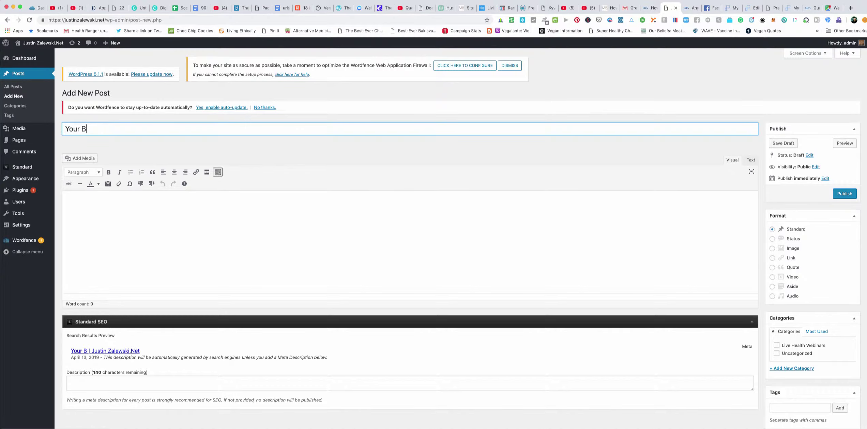
{"action": "type", "text": "log Post T"}
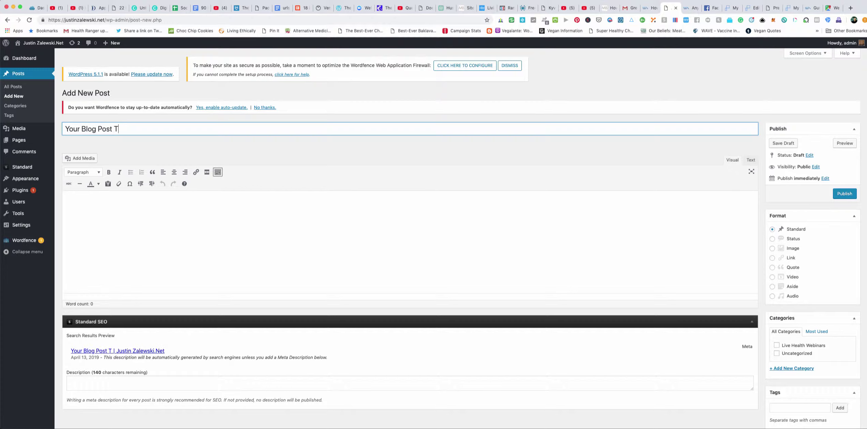
{"action": "type", "text": "itle"}
Step: Open the post's Add Media library, selecting then deselecting the site banner image
{"action": "left_click", "coordinate": [89, 204]}
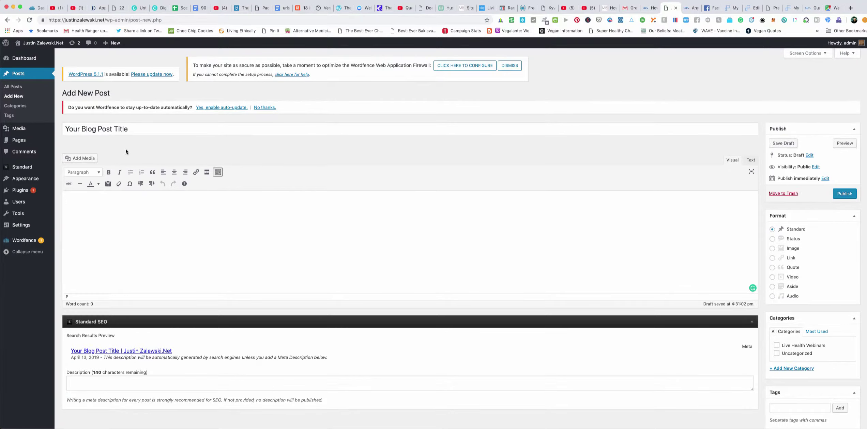
{"action": "left_click", "coordinate": [86, 159]}
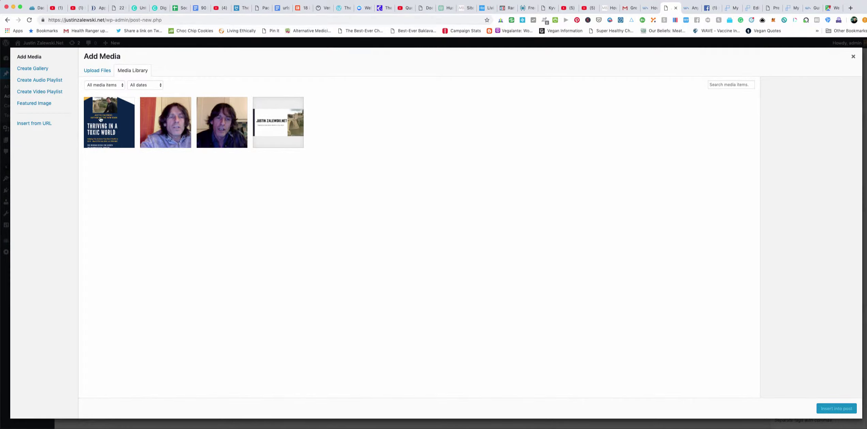
{"action": "left_click", "coordinate": [287, 126]}
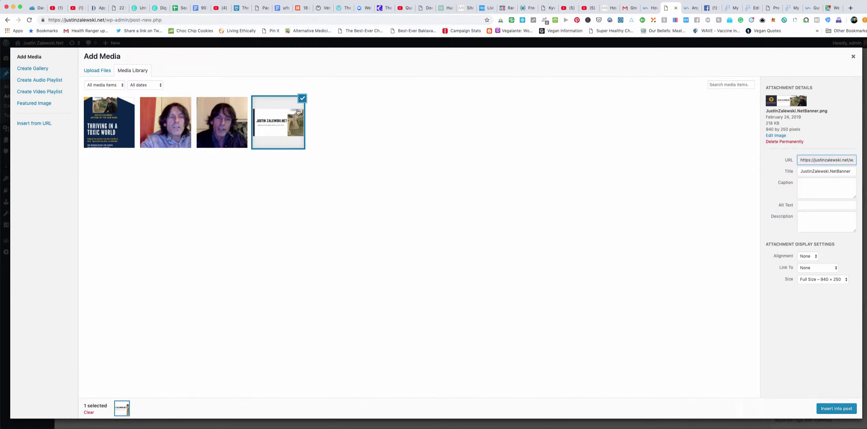
{"action": "left_click", "coordinate": [302, 100]}
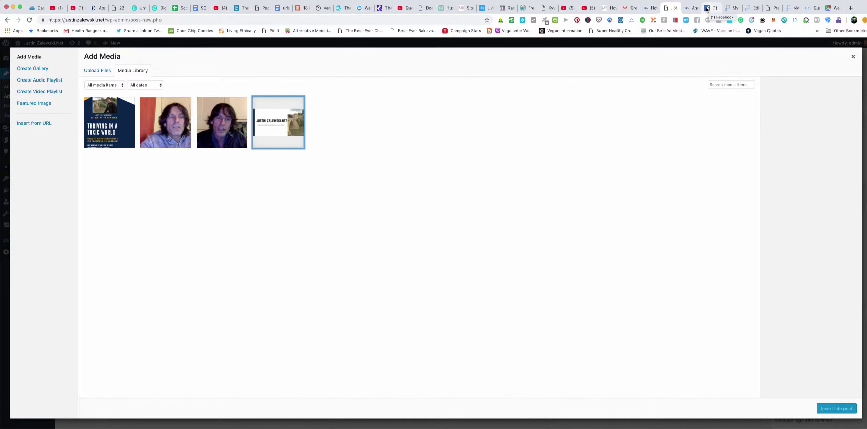
Step: Copy the link address of the 'Geez Grandma' toddler meme from the Facebook news feed
{"action": "left_click", "coordinate": [689, 9]}
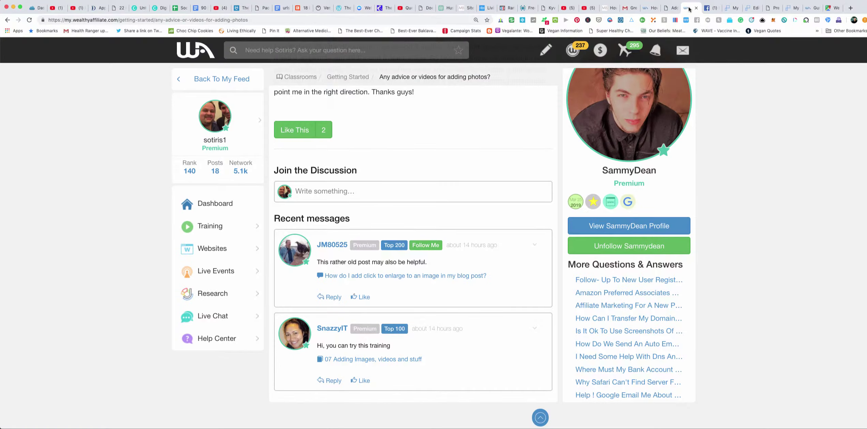
{"action": "left_click", "coordinate": [712, 9]}
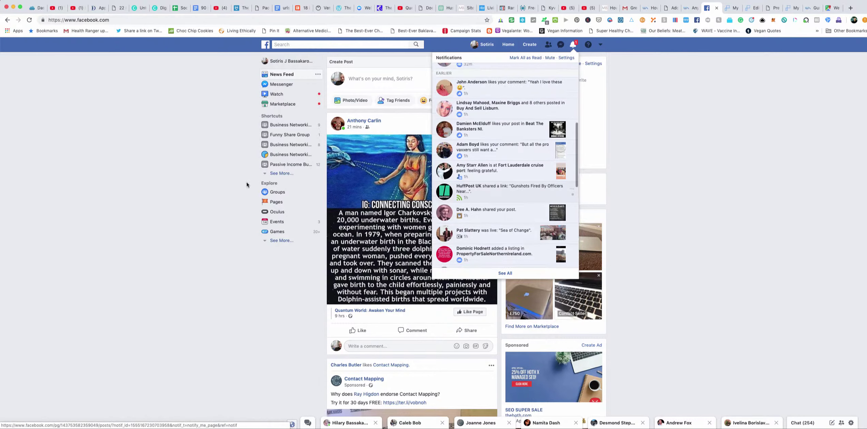
{"action": "scroll", "coordinate": [194, 208], "scroll_direction": "down", "scroll_amount": 5}
{"action": "scroll", "coordinate": [194, 208], "scroll_direction": "down", "scroll_amount": 10}
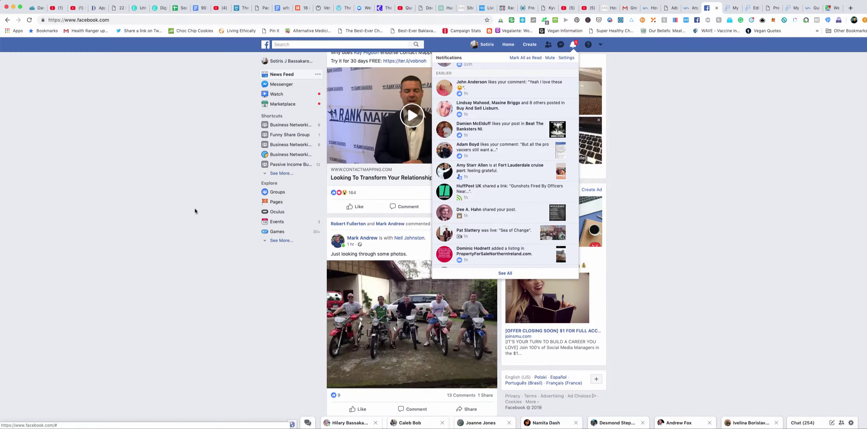
{"action": "scroll", "coordinate": [195, 209], "scroll_direction": "down", "scroll_amount": 10}
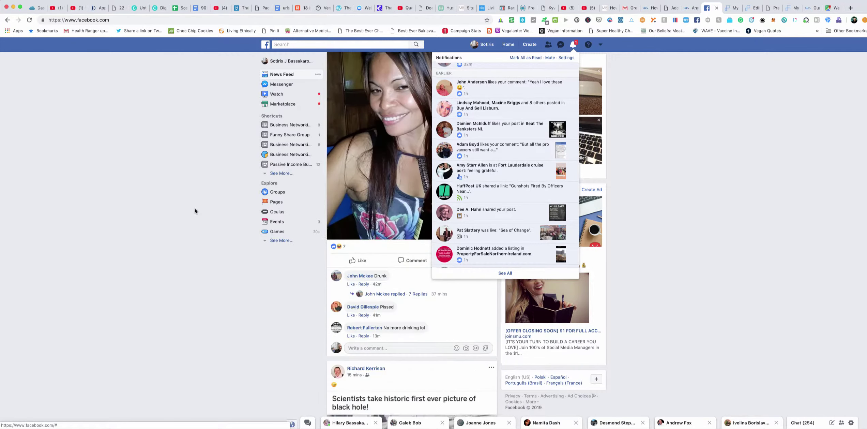
{"action": "scroll", "coordinate": [195, 211], "scroll_direction": "down", "scroll_amount": 15}
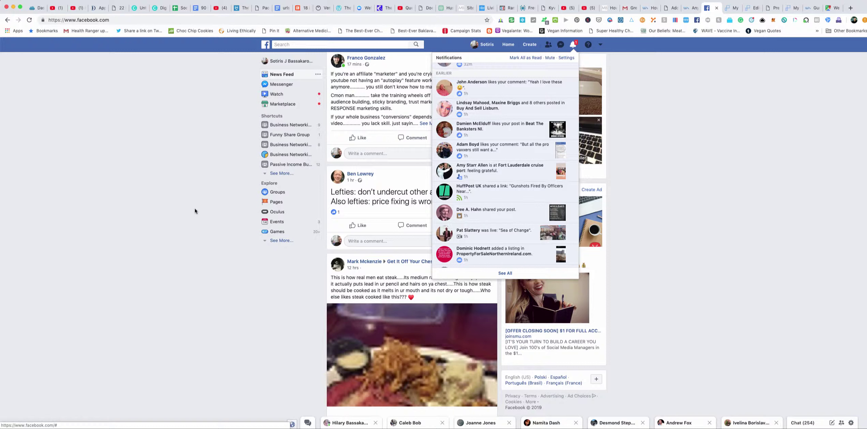
{"action": "scroll", "coordinate": [195, 211], "scroll_direction": "down", "scroll_amount": 10}
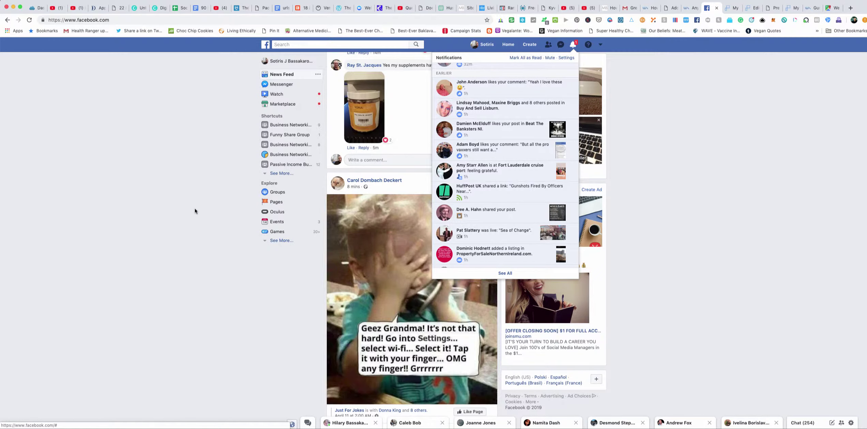
{"action": "scroll", "coordinate": [195, 211], "scroll_direction": "down", "scroll_amount": 1}
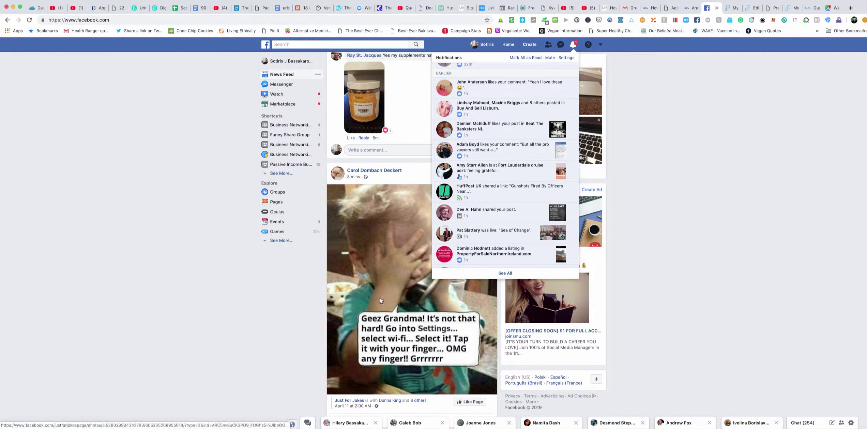
{"action": "right_click", "coordinate": [395, 286]}
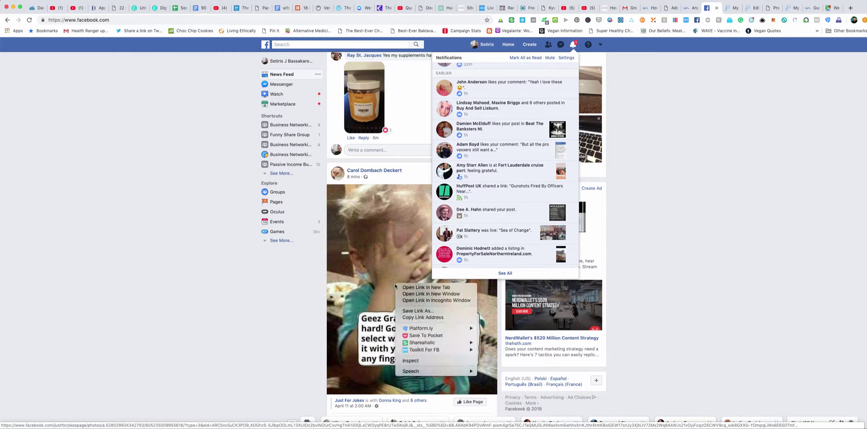
{"action": "left_click", "coordinate": [412, 317]}
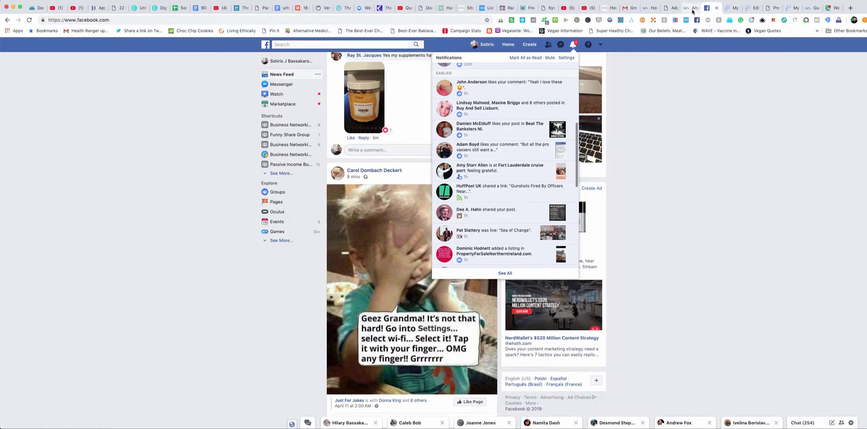
Step: Switch the media window to Insert from URL, paste the Facebook link, then clear the field
{"action": "left_click", "coordinate": [671, 9]}
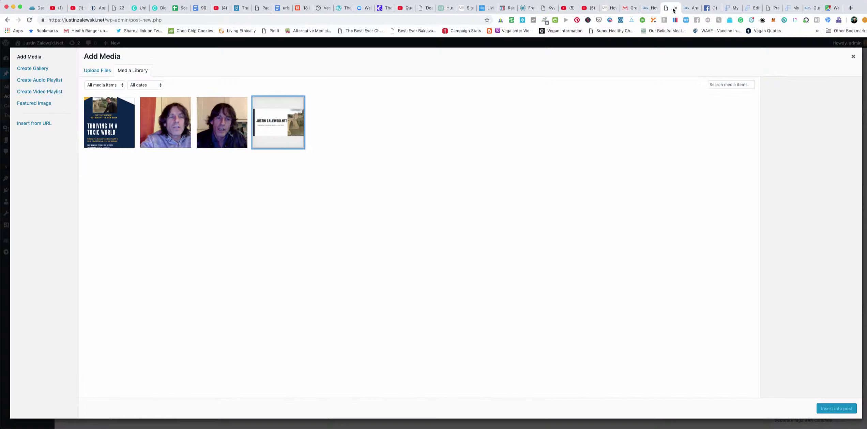
{"action": "left_click", "coordinate": [34, 123]}
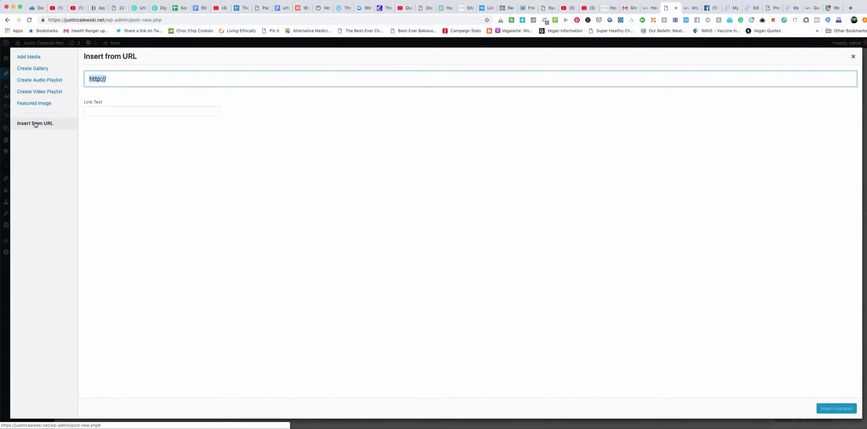
{"action": "right_click", "coordinate": [119, 78]}
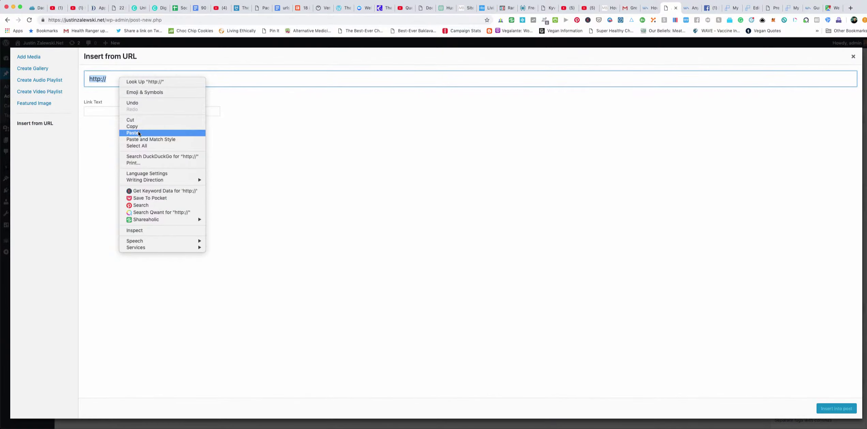
{"action": "left_click", "coordinate": [138, 131]}
{"action": "key", "text": "super+a"}
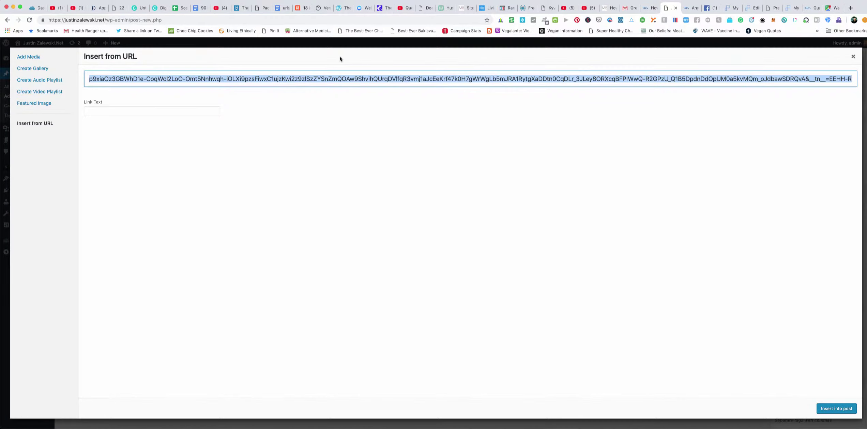
{"action": "key", "text": "super+v"}
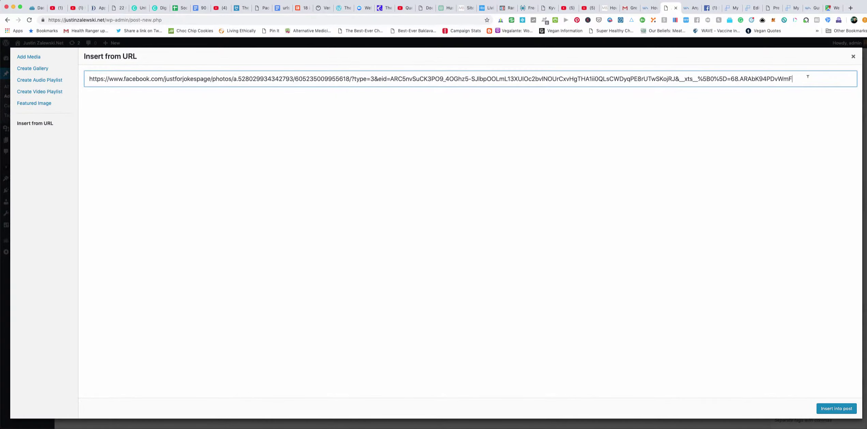
{"action": "left_click_drag", "start_coordinate": [798, 78], "coordinate": [41, 80]}
{"action": "key", "text": "BackSpace"}
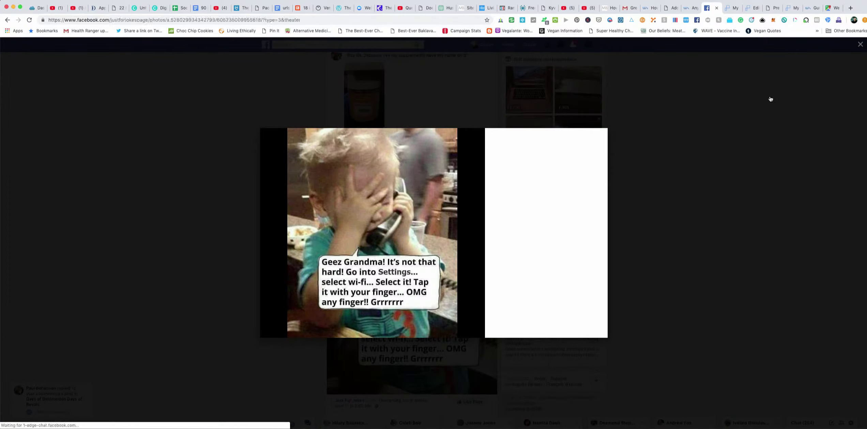
{"action": "right_click", "coordinate": [377, 193]}
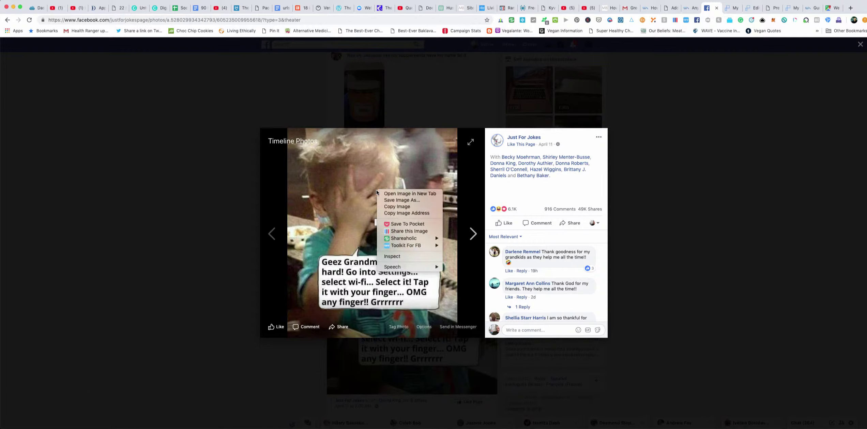
{"action": "left_click", "coordinate": [398, 213]}
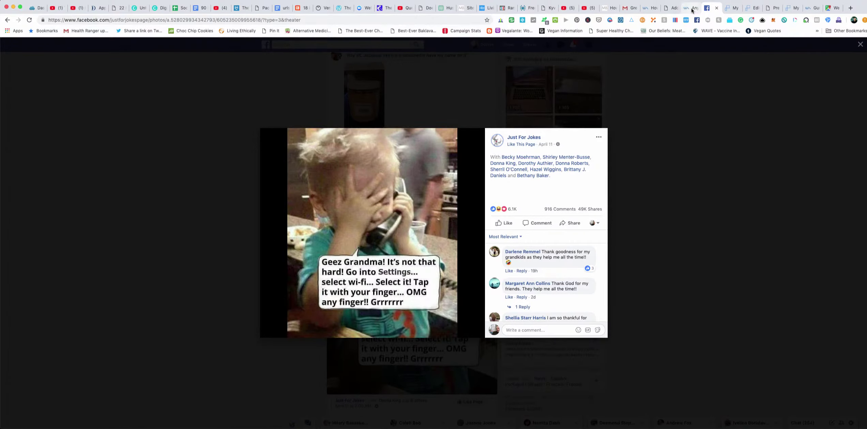
Step: Paste the 'Geez Grandma' image address into Insert from URL and insert it into the post
{"action": "left_click", "coordinate": [675, 9]}
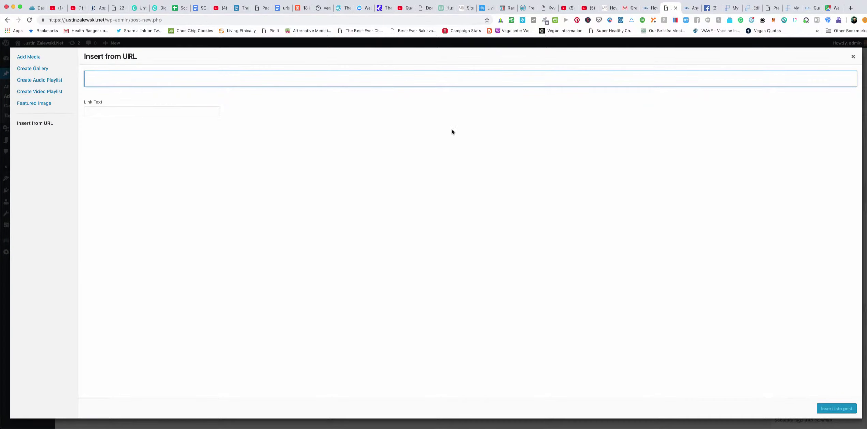
{"action": "right_click", "coordinate": [113, 79]}
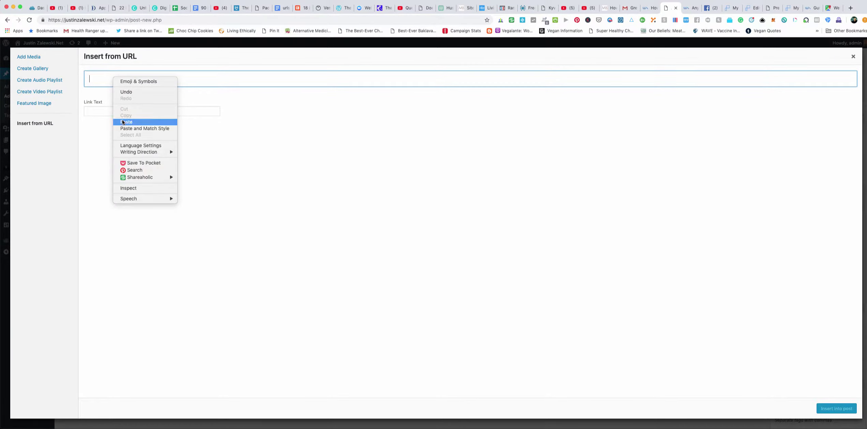
{"action": "left_click", "coordinate": [122, 120]}
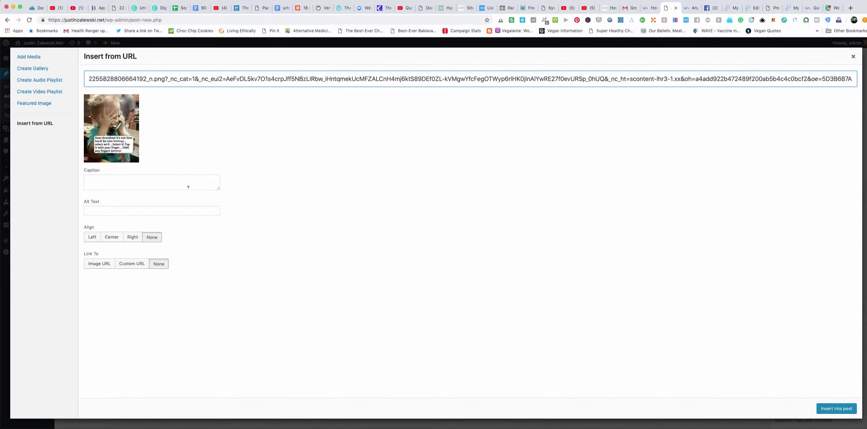
{"action": "left_click", "coordinate": [836, 408]}
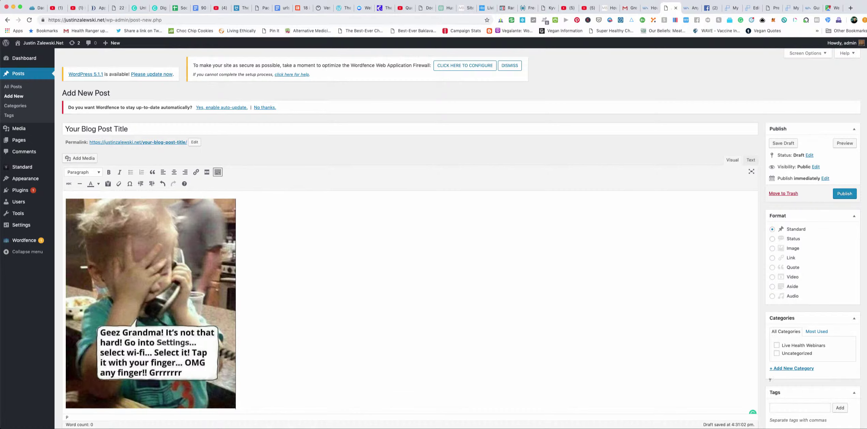
{"action": "scroll", "coordinate": [431, 281], "scroll_direction": "down", "scroll_amount": 4}
{"action": "scroll", "coordinate": [431, 282], "scroll_direction": "up", "scroll_amount": 4}
{"action": "scroll", "coordinate": [461, 203], "scroll_direction": "down", "scroll_amount": 5}
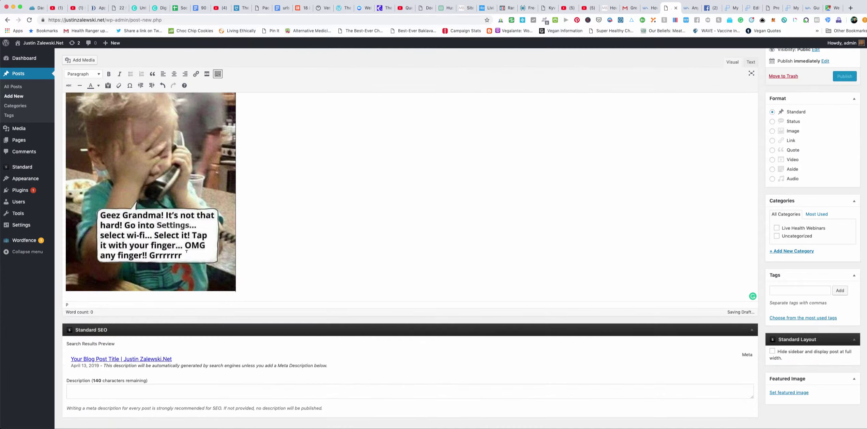
{"action": "scroll", "coordinate": [186, 251], "scroll_direction": "up", "scroll_amount": 5}
{"action": "scroll", "coordinate": [187, 251], "scroll_direction": "down", "scroll_amount": 4}
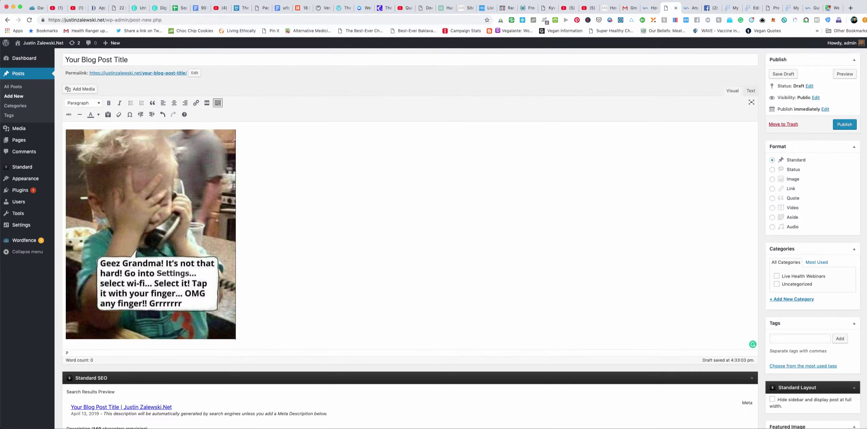
Step: Delete the 'Geez Grandma' meme from the post and bring up the Add Media Upload Files page
{"action": "left_click", "coordinate": [194, 252]}
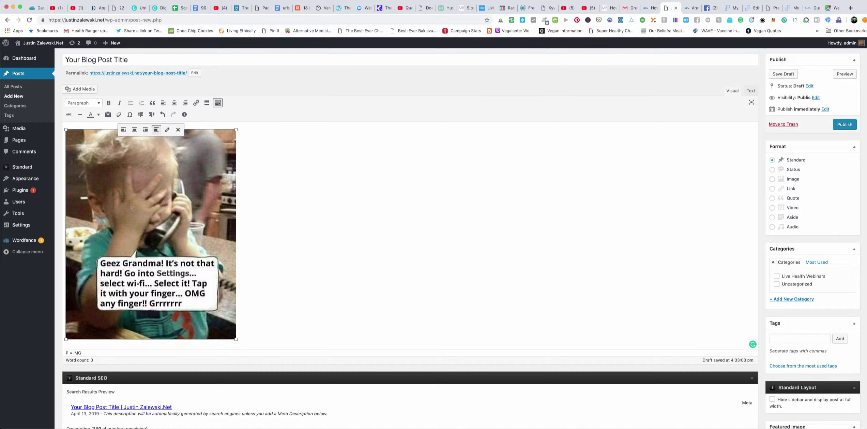
{"action": "left_click", "coordinate": [180, 131]}
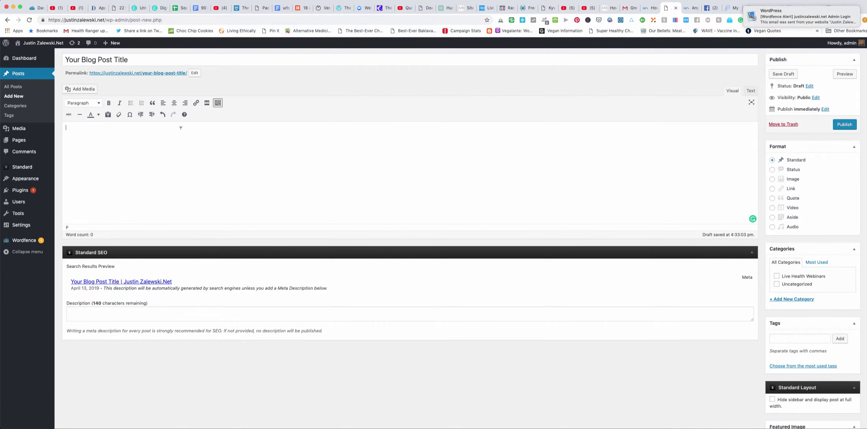
{"action": "left_click", "coordinate": [84, 89]}
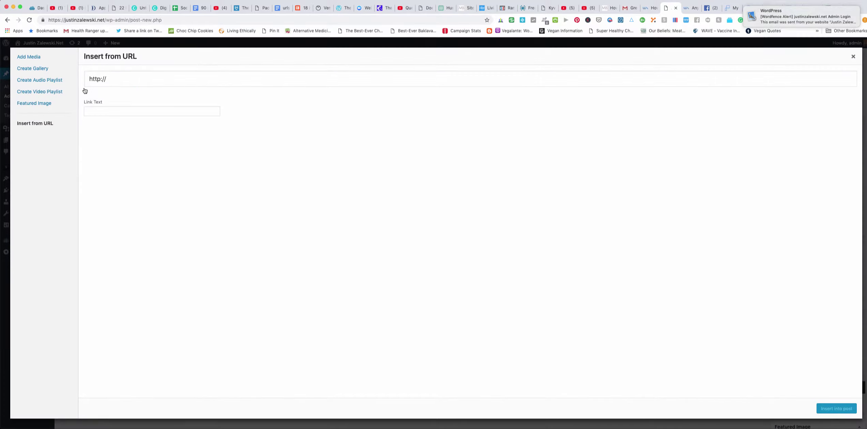
{"action": "left_click", "coordinate": [34, 57]}
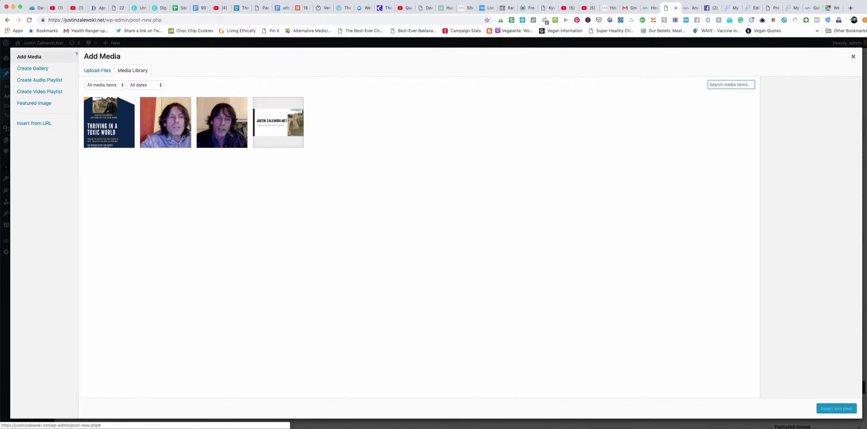
{"action": "left_click", "coordinate": [98, 71]}
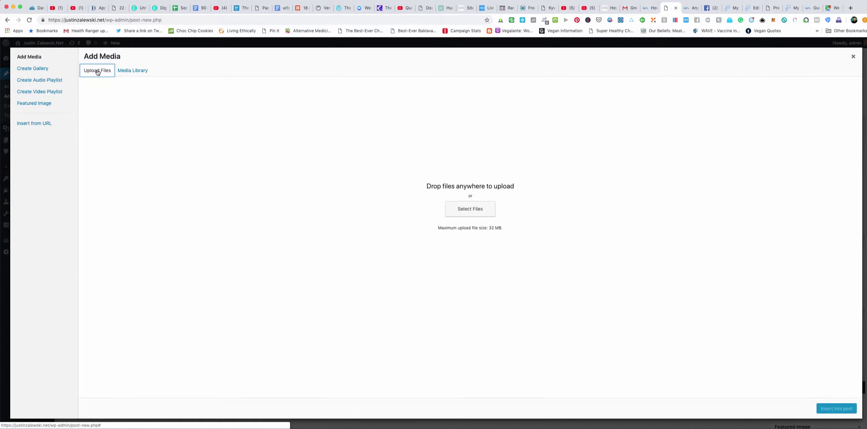
{"action": "left_click", "coordinate": [475, 210]}
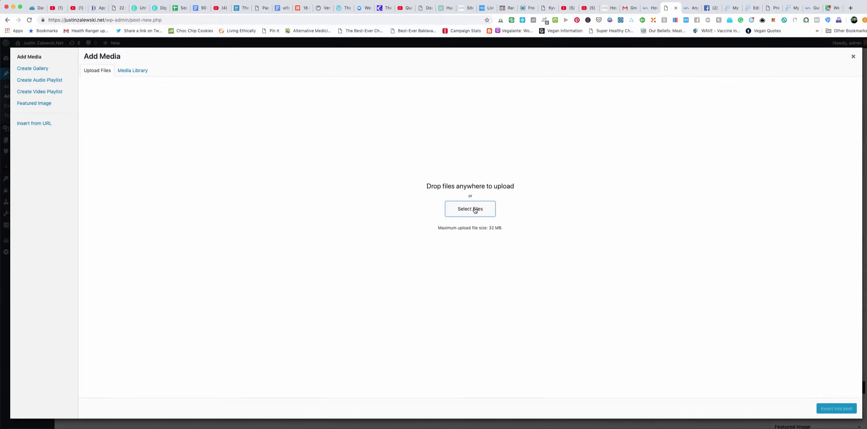
Step: Upload the '7 Daily Disciplines' png from the Desktop through the macOS file dialog
{"action": "left_click", "coordinate": [475, 210]}
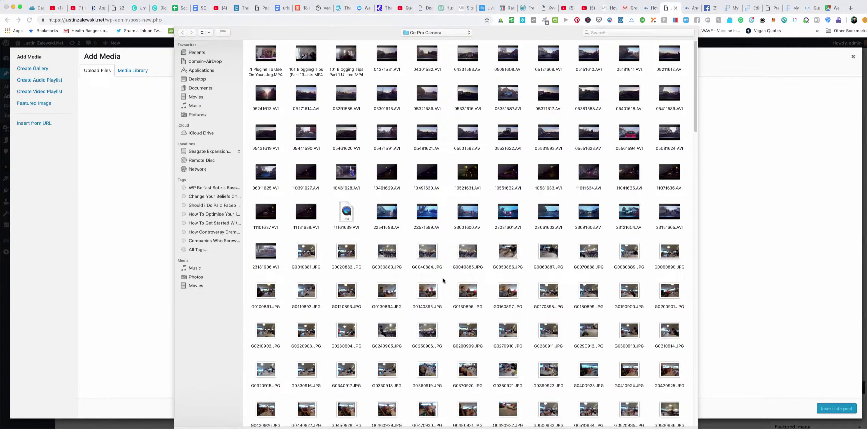
{"action": "scroll", "coordinate": [444, 283], "scroll_direction": "down", "scroll_amount": 1}
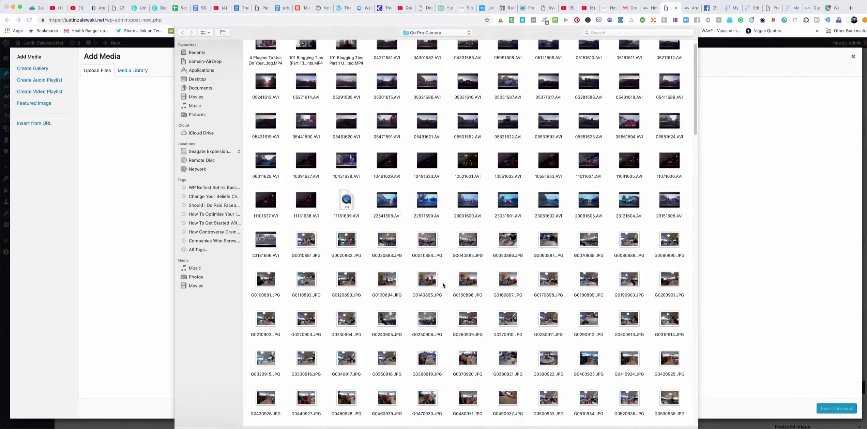
{"action": "left_click", "coordinate": [197, 80]}
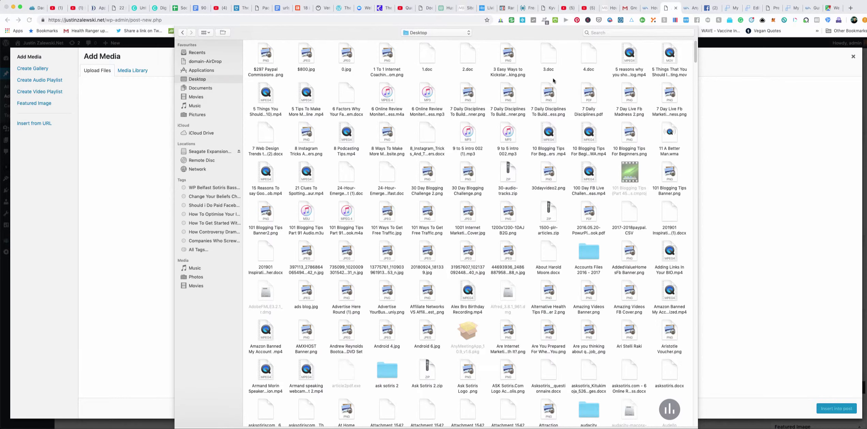
{"action": "left_click", "coordinate": [549, 97]}
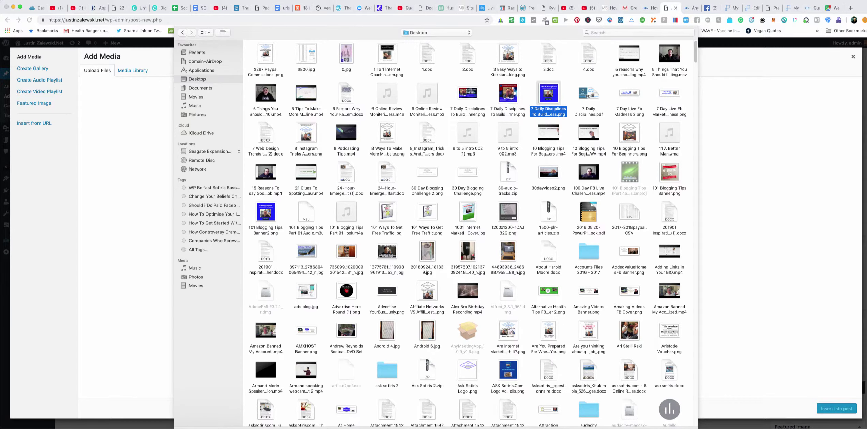
{"action": "key", "text": "Return"}
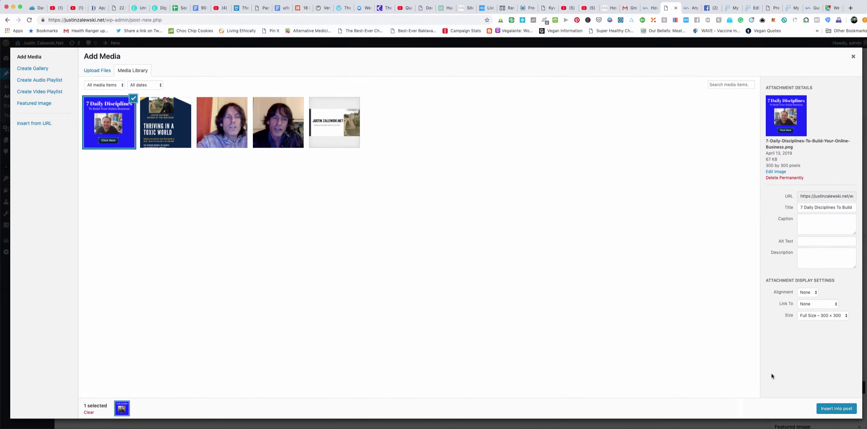
Step: Insert the uploaded 7 Daily Disciplines image into the post and save it as a draft
{"action": "left_click", "coordinate": [837, 409]}
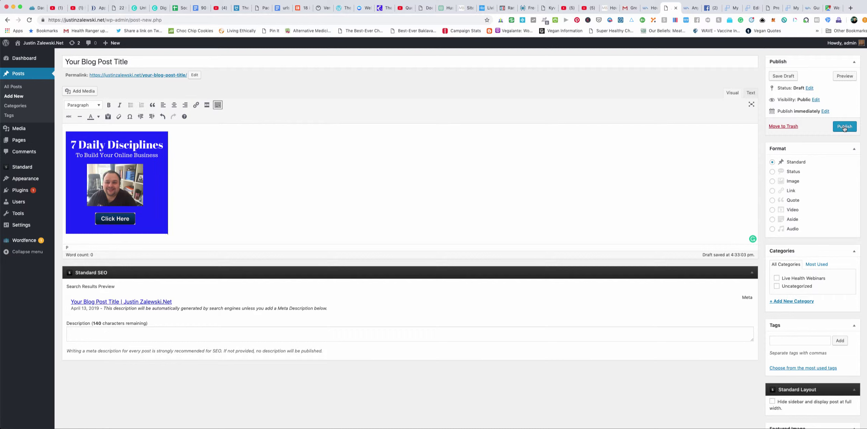
{"action": "left_click", "coordinate": [785, 77]}
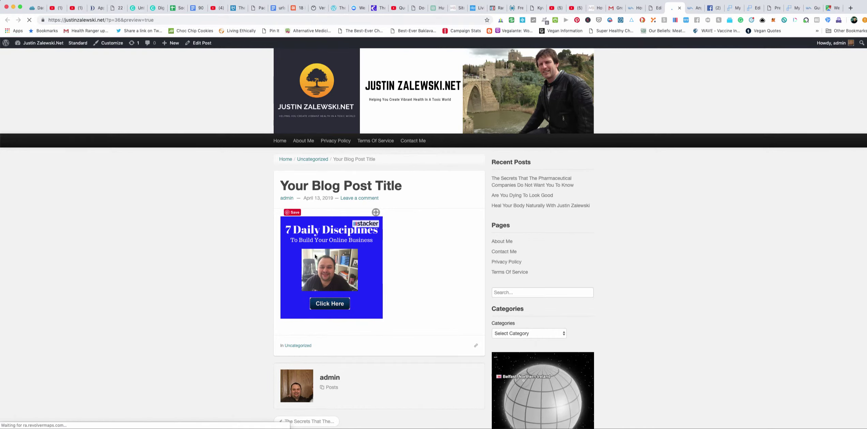
Step: Scroll through the 'Your Blog Post Title' preview showing the 7 Daily Disciplines image
{"action": "scroll", "coordinate": [347, 286], "scroll_direction": "down", "scroll_amount": 3}
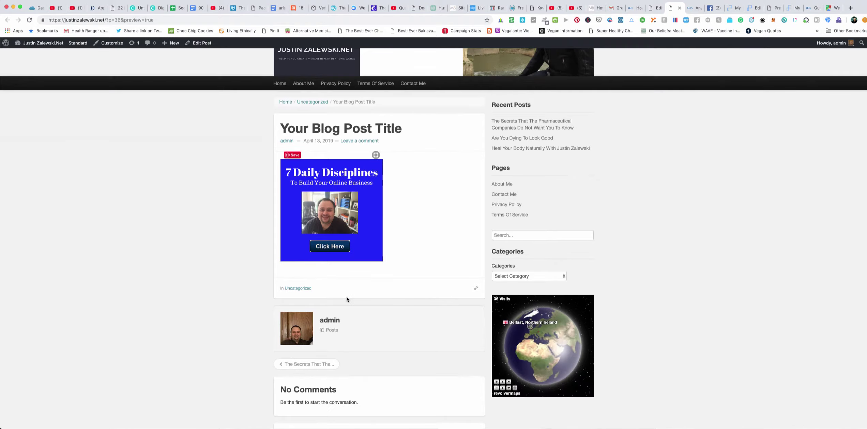
{"action": "scroll", "coordinate": [347, 297], "scroll_direction": "up", "scroll_amount": 3}
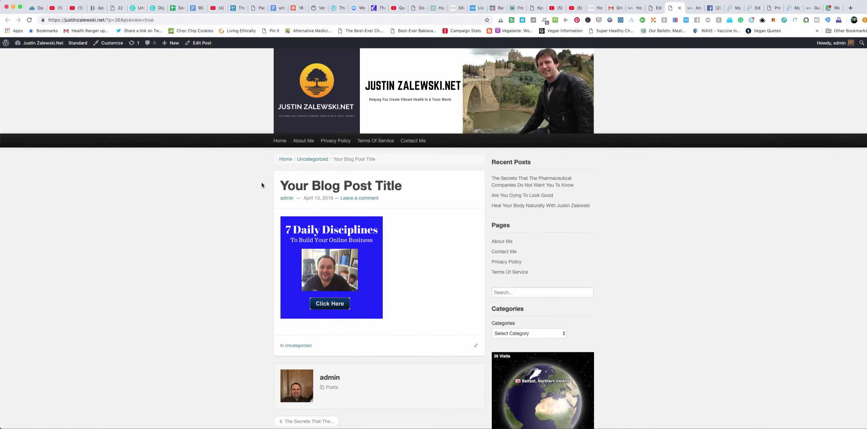